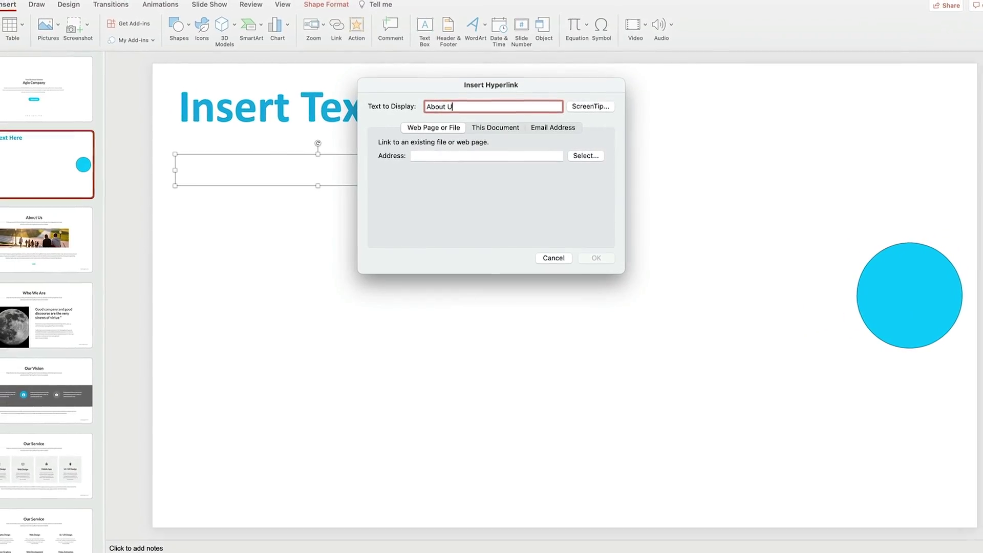
pyautogui.write('s')
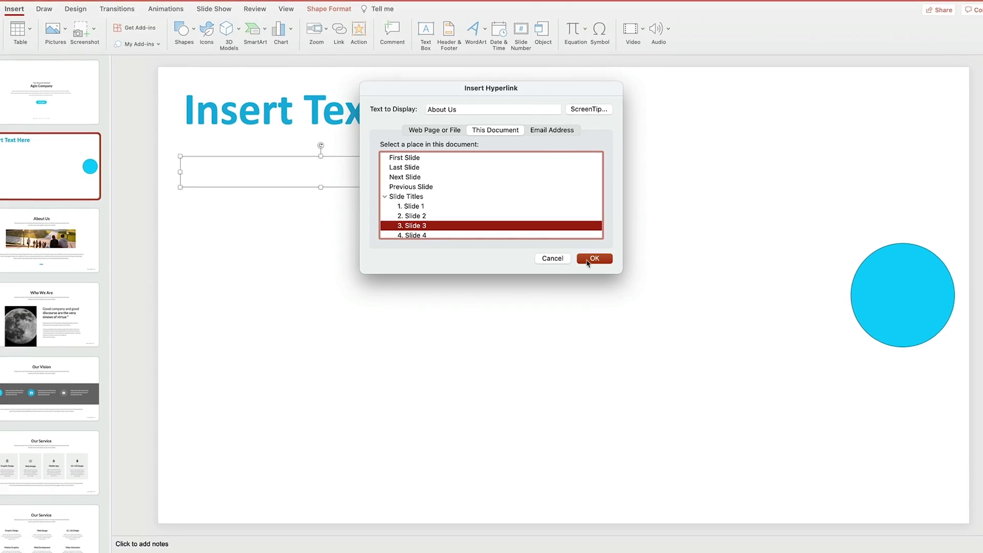
# - Confirm the 'About Us' hyperlink pointing to 3. Slide 3
pyautogui.click(595, 260)
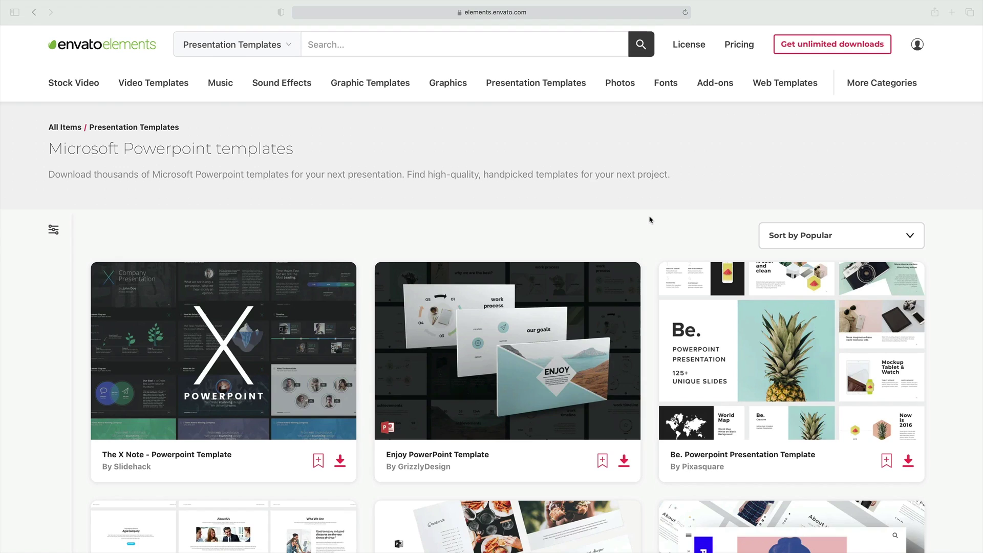
pyautogui.scroll(-5, 650, 221)
pyautogui.scroll(-2, 649, 220)
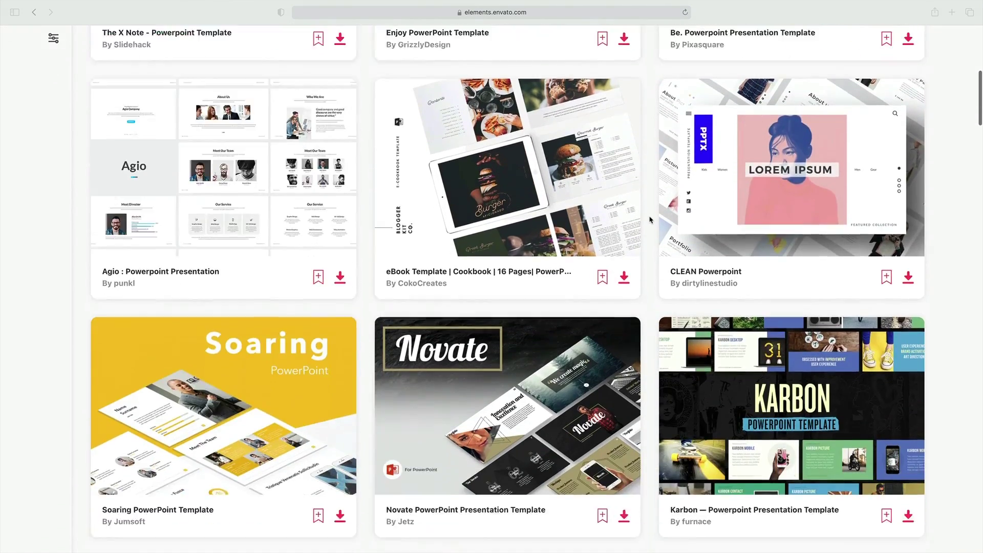
pyautogui.scroll(-3, 648, 220)
pyautogui.scroll(-3, 649, 219)
pyautogui.scroll(-3, 649, 220)
pyautogui.scroll(-1, 649, 220)
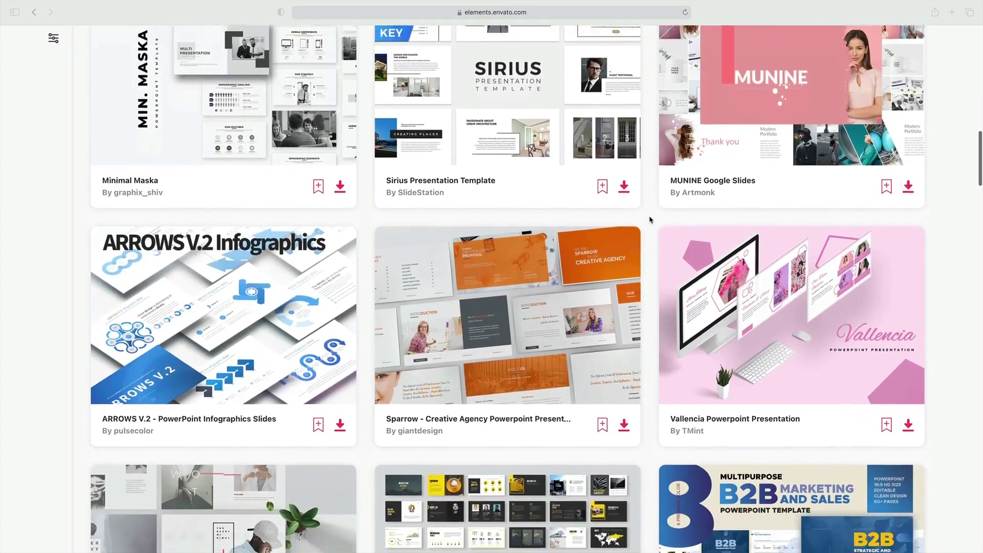
pyautogui.scroll(-3, 649, 220)
pyautogui.scroll(-3, 649, 220)
pyautogui.scroll(-1, 649, 220)
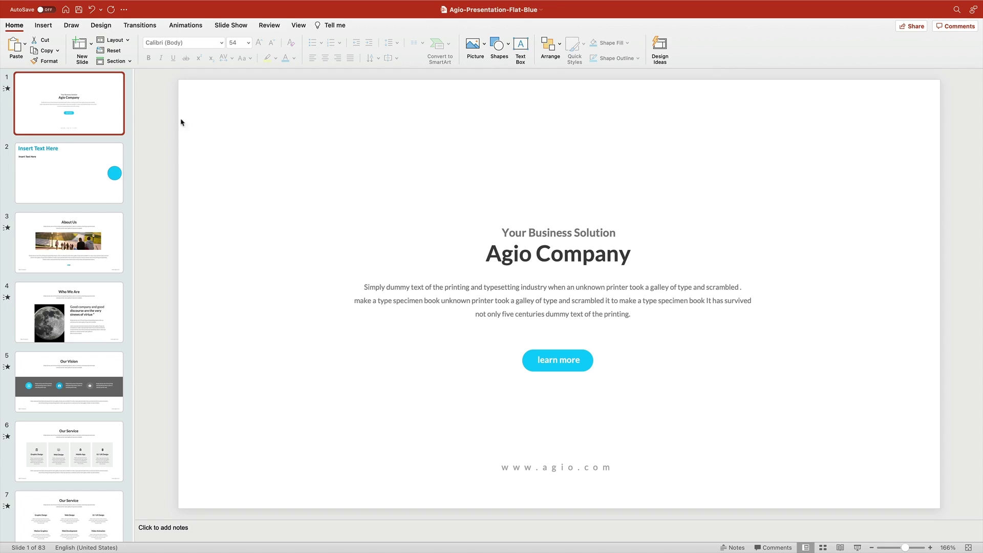
# - Delete the 'Insert Text Here' placeholder line from slide 2's body text box
pyautogui.click(98, 172)
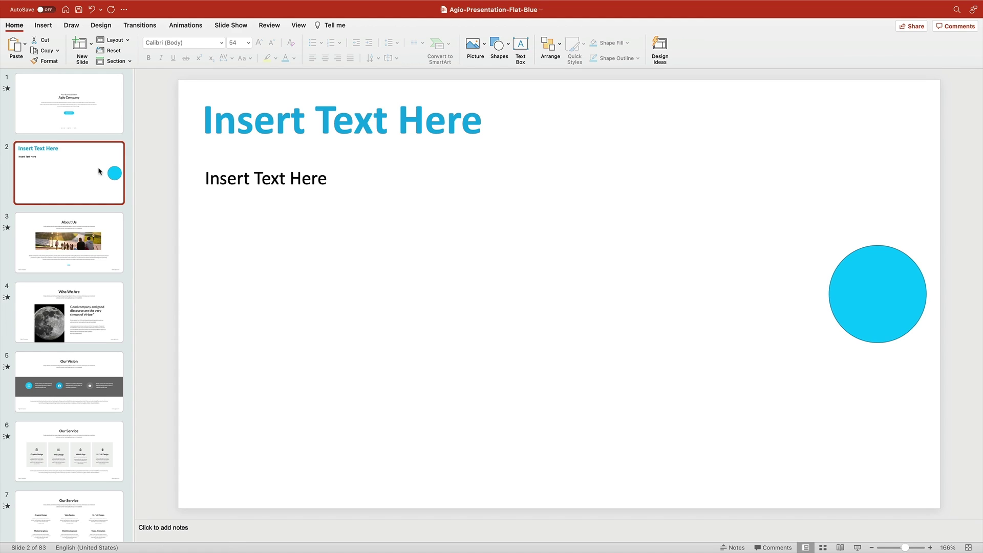
pyautogui.click(89, 248)
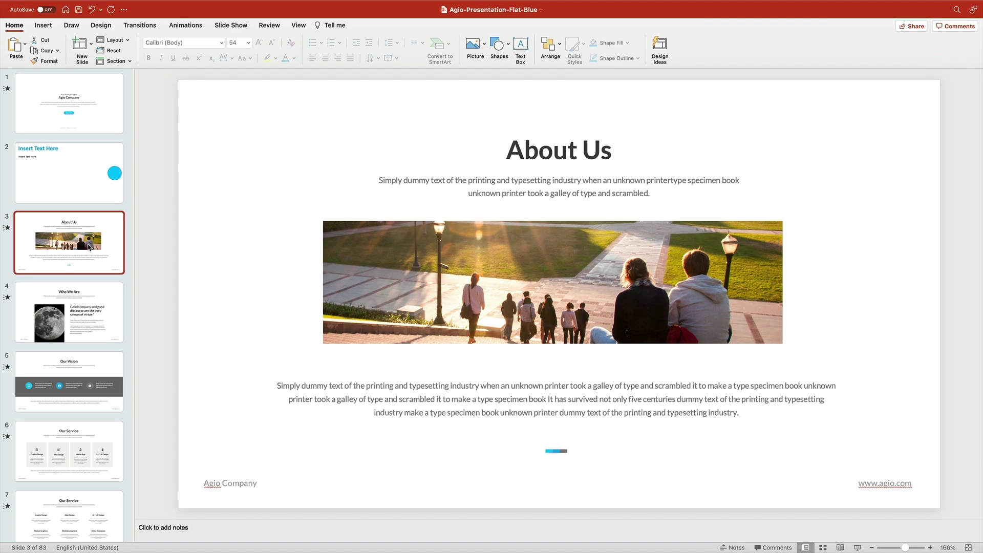
pyautogui.click(91, 174)
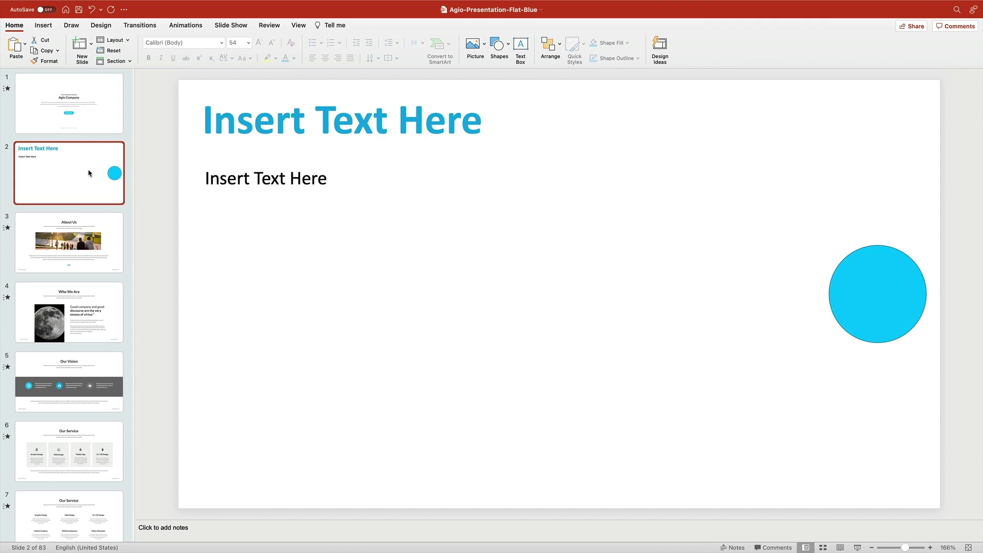
pyautogui.tripleClick(240, 176)
pyautogui.press('BackSpace')
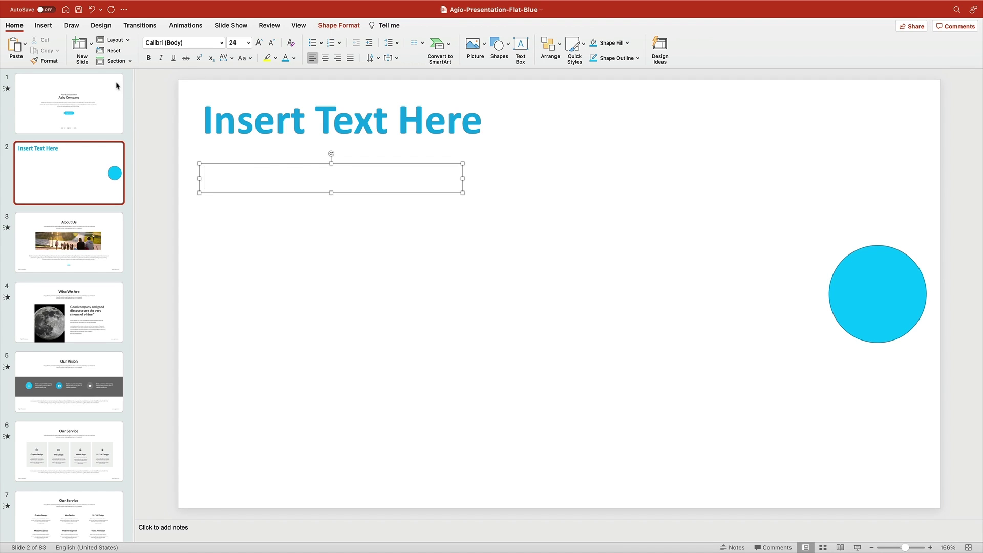
# - Insert an 'About Us' hyperlink in slide 2's text box targeting 3. Slide 3
pyautogui.click(52, 26)
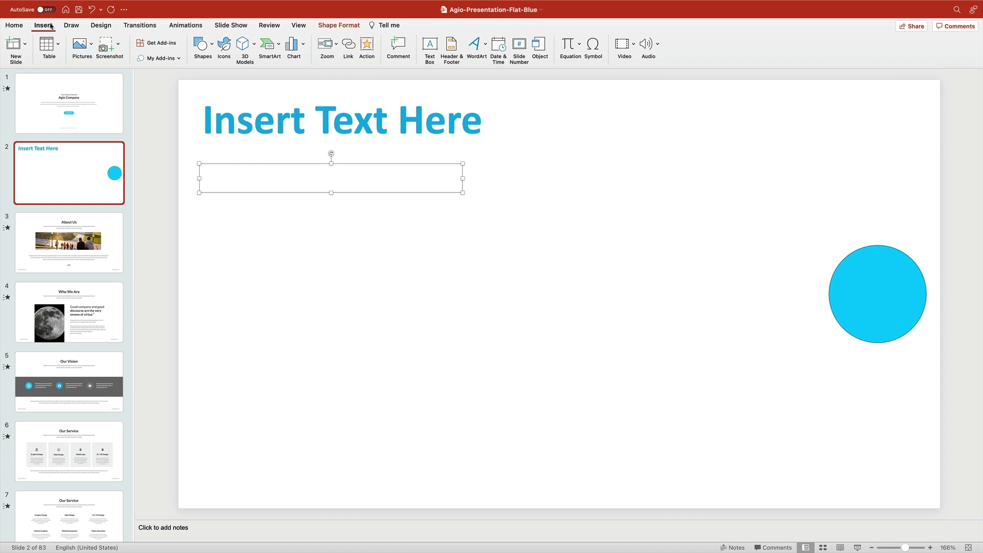
pyautogui.click(350, 55)
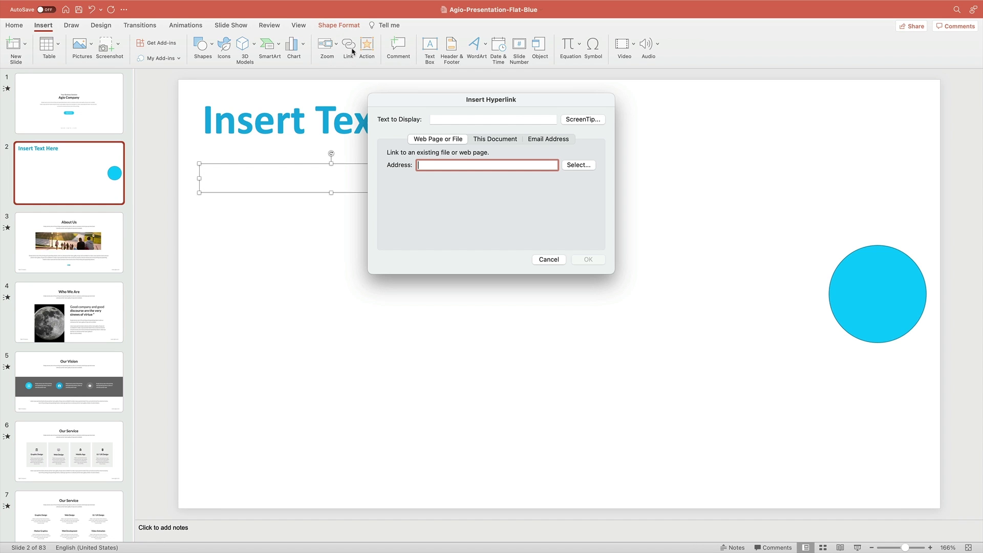
pyautogui.click(451, 122)
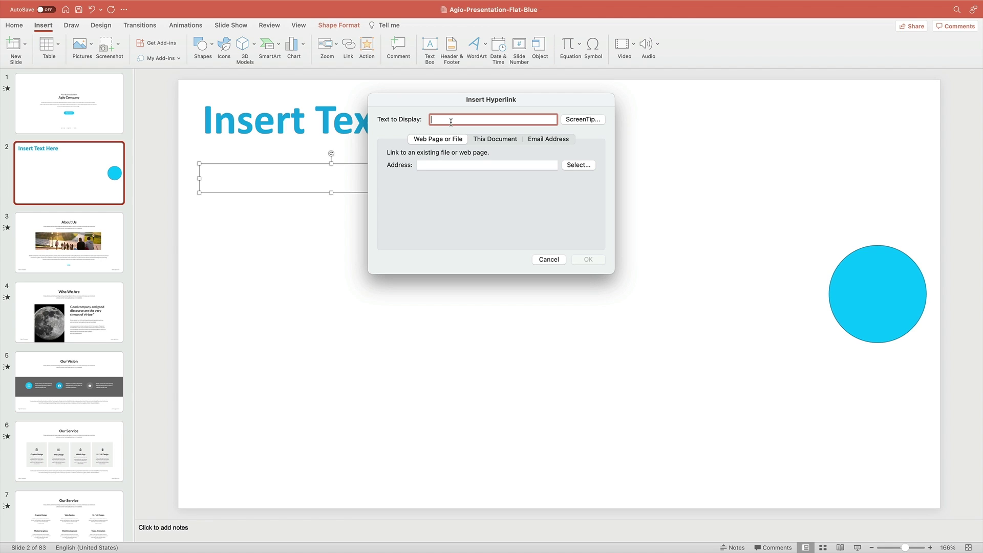
pyautogui.write('About Us')
pyautogui.click(491, 139)
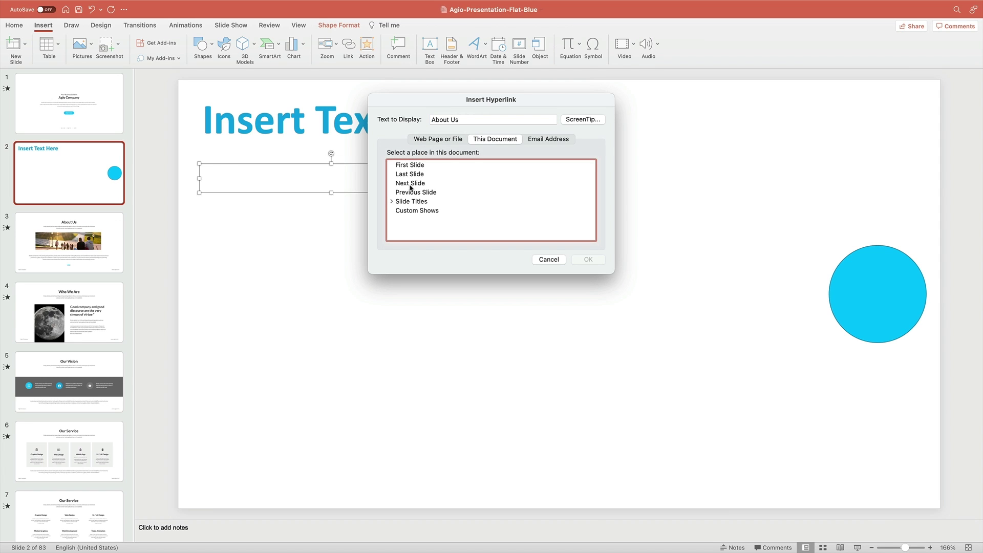
pyautogui.click(393, 202)
pyautogui.click(426, 230)
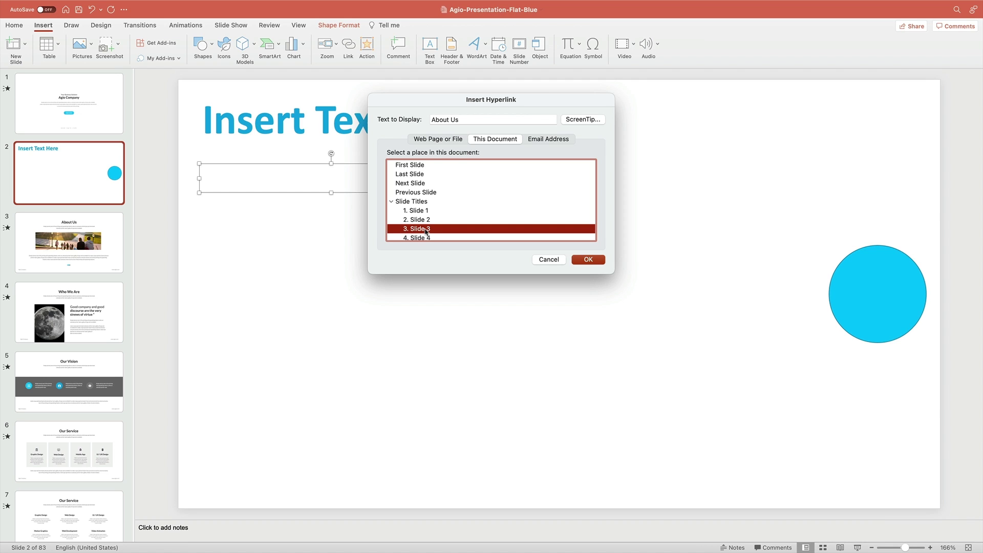
pyautogui.click(589, 261)
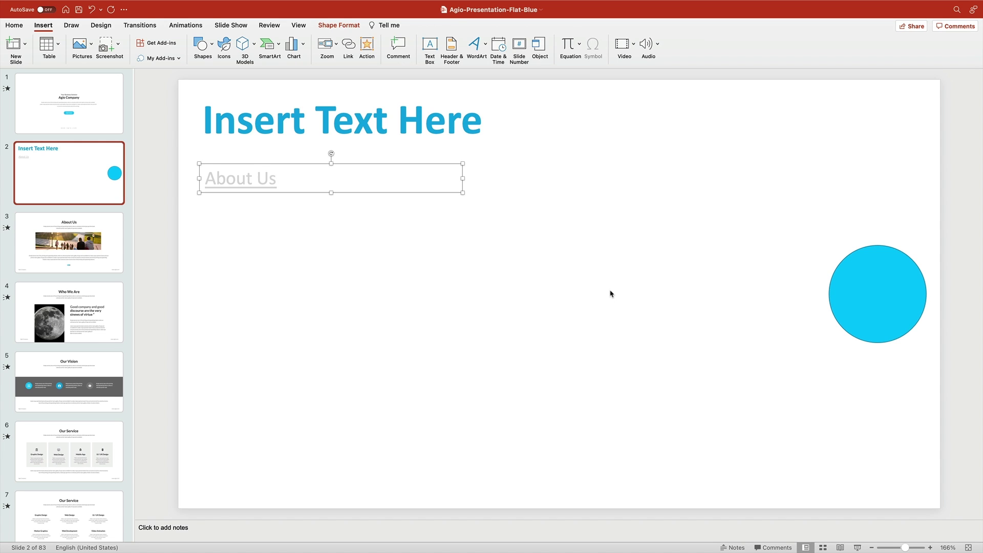
# - Format the About Us link text in black with bold
pyautogui.moveTo(275, 180); pyautogui.dragTo(196, 179)
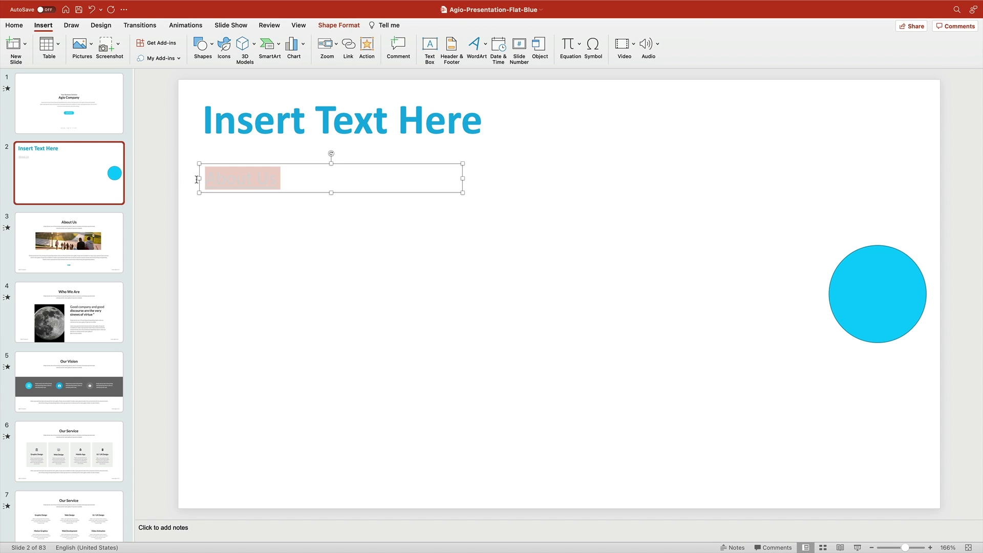
pyautogui.click(14, 25)
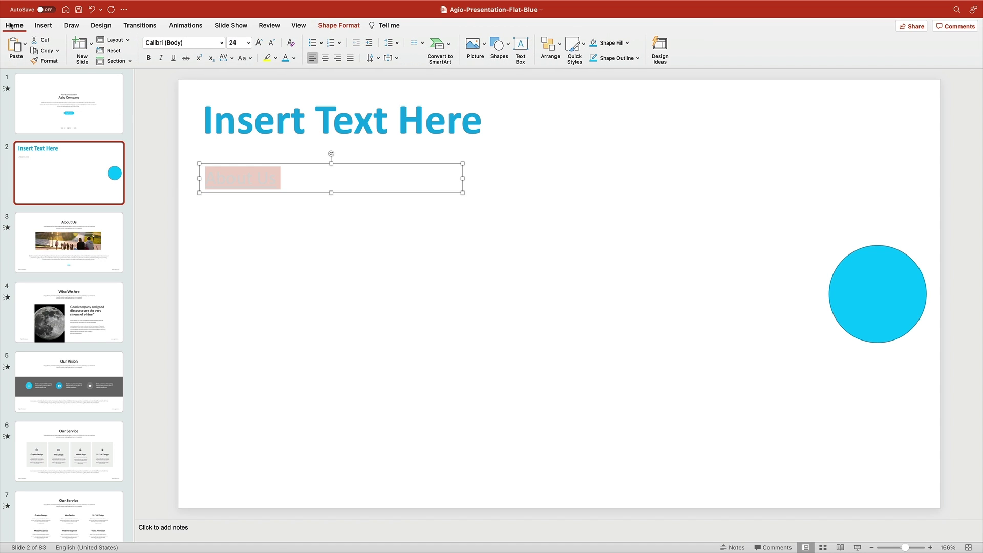
pyautogui.click(294, 59)
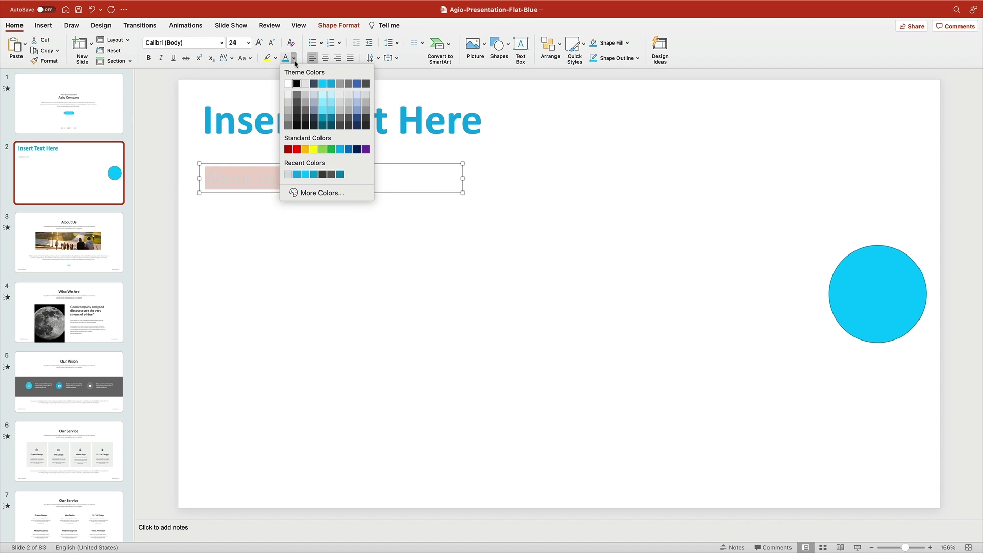
pyautogui.click(297, 83)
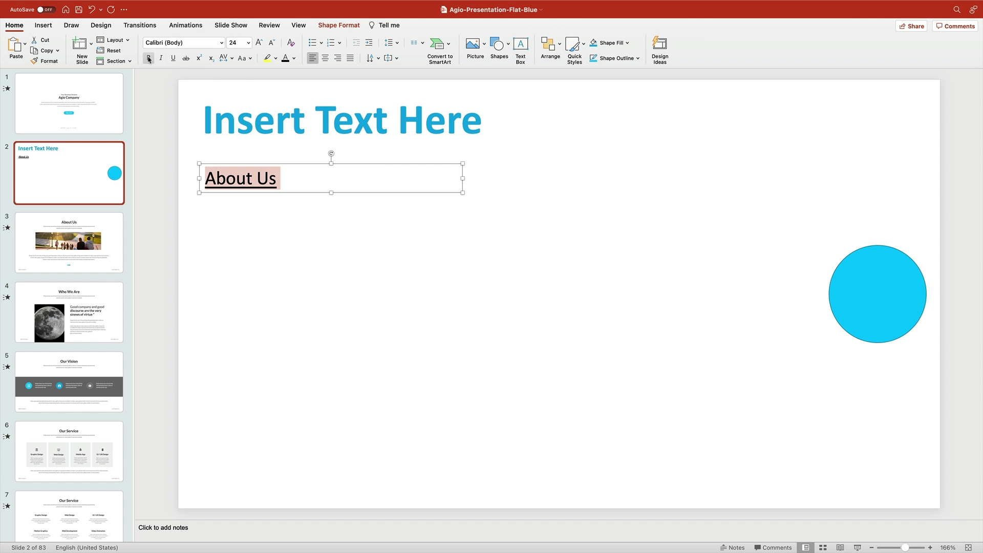
pyautogui.click(148, 58)
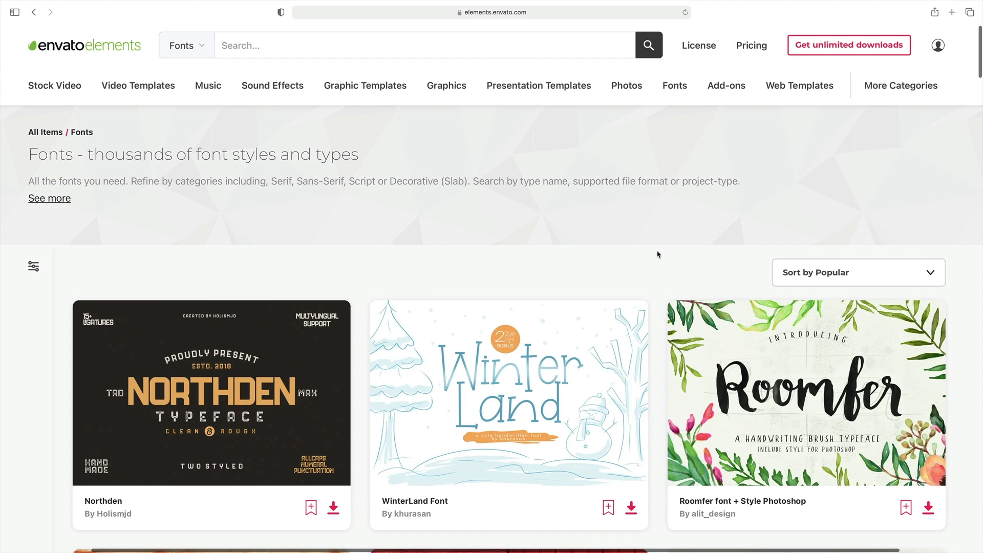
pyautogui.scroll(-3, 658, 254)
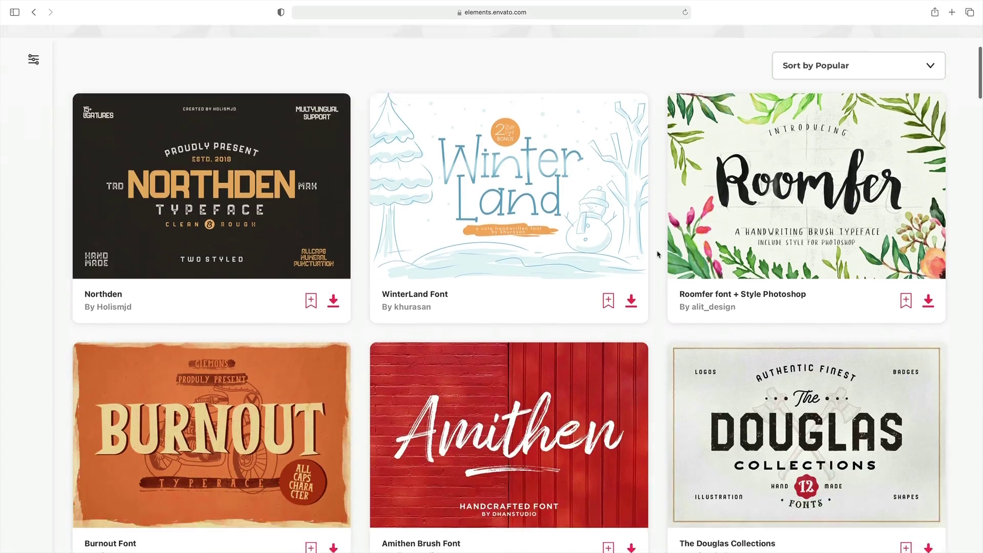
pyautogui.scroll(-1, 657, 254)
pyautogui.scroll(-2, 657, 254)
pyautogui.scroll(-2, 657, 253)
pyautogui.scroll(-1, 657, 254)
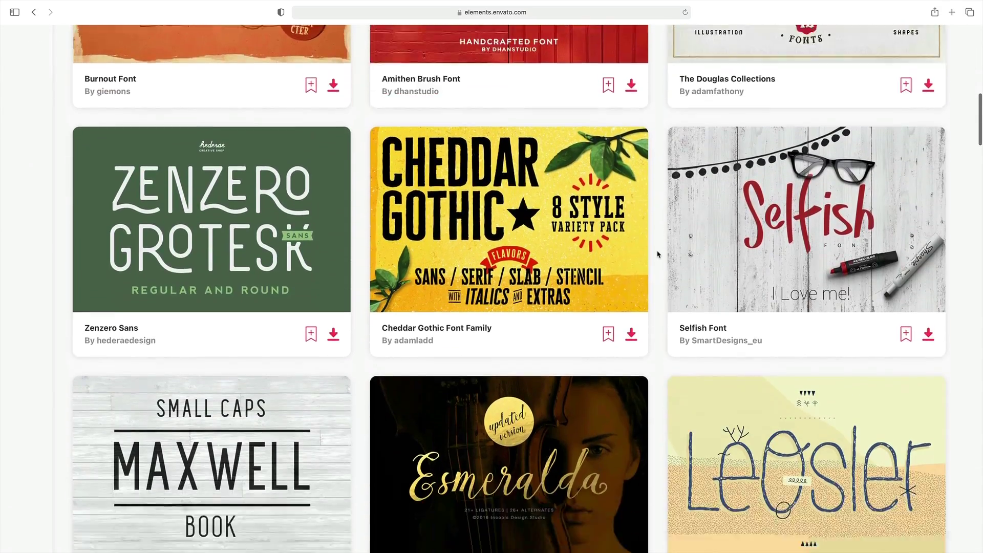
pyautogui.scroll(-3, 657, 254)
pyautogui.scroll(-3, 657, 254)
pyautogui.scroll(-1, 657, 254)
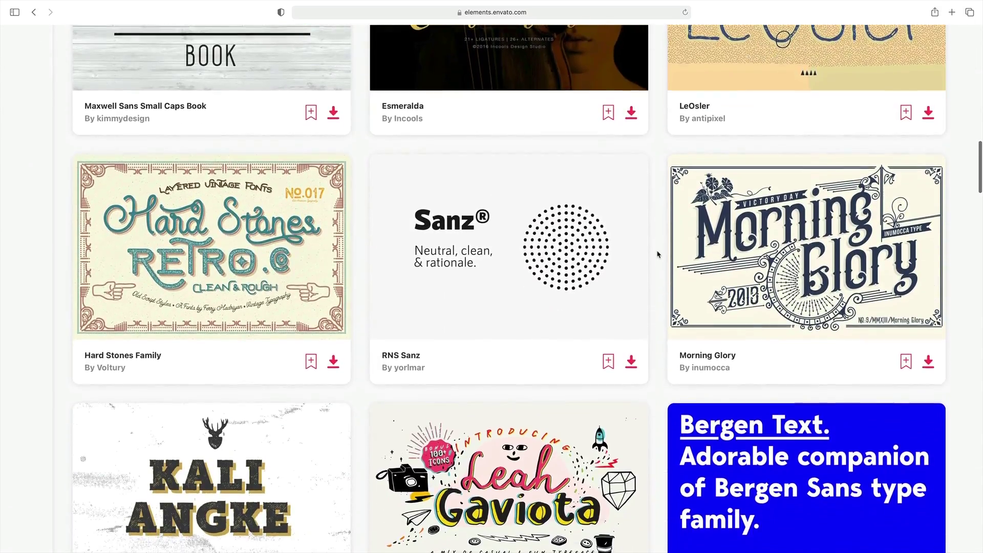
pyautogui.scroll(-1, 657, 254)
pyautogui.scroll(-1, 658, 254)
pyautogui.scroll(-1, 657, 255)
pyautogui.scroll(-1, 658, 255)
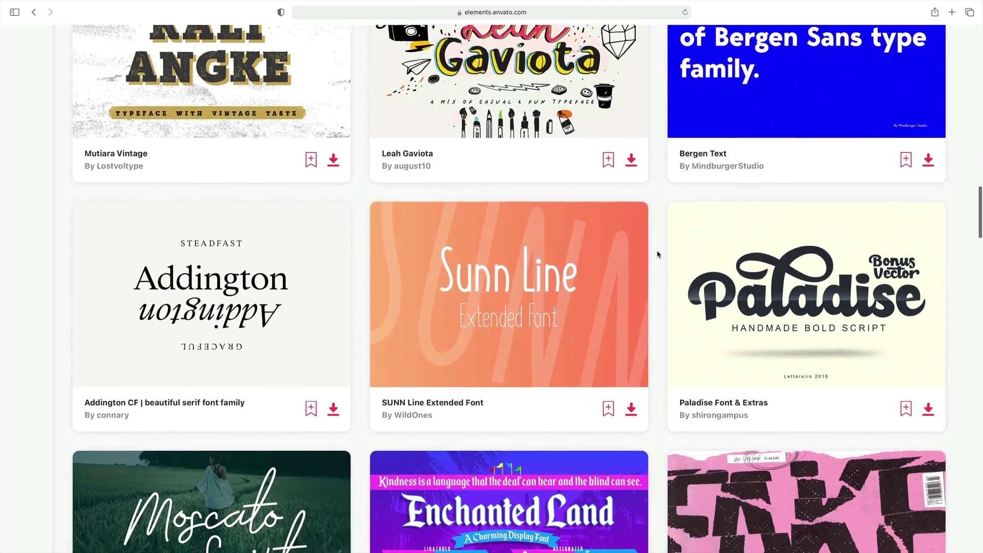
pyautogui.scroll(-1, 658, 255)
pyautogui.scroll(-2, 658, 254)
pyautogui.scroll(-1, 658, 255)
pyautogui.scroll(-2, 657, 255)
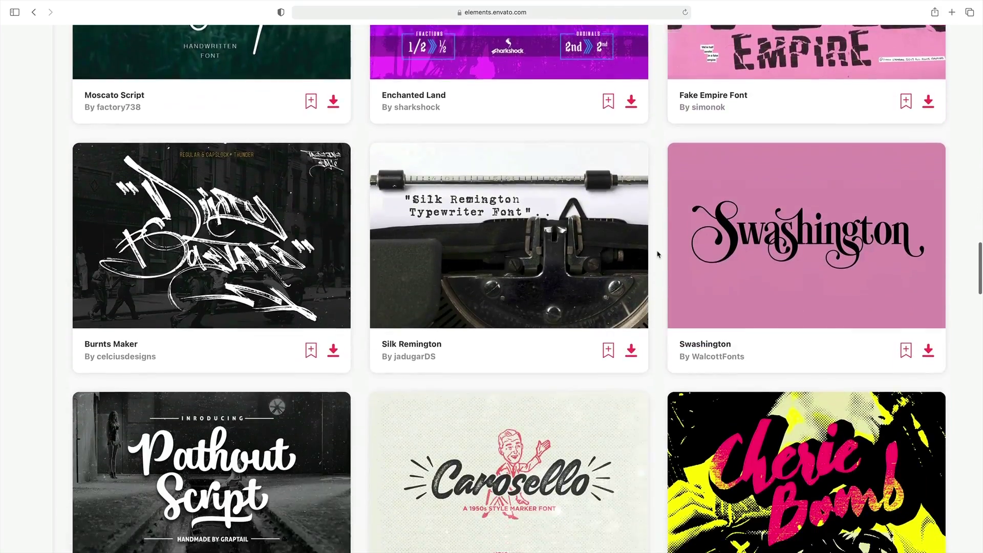
pyautogui.scroll(-2, 658, 254)
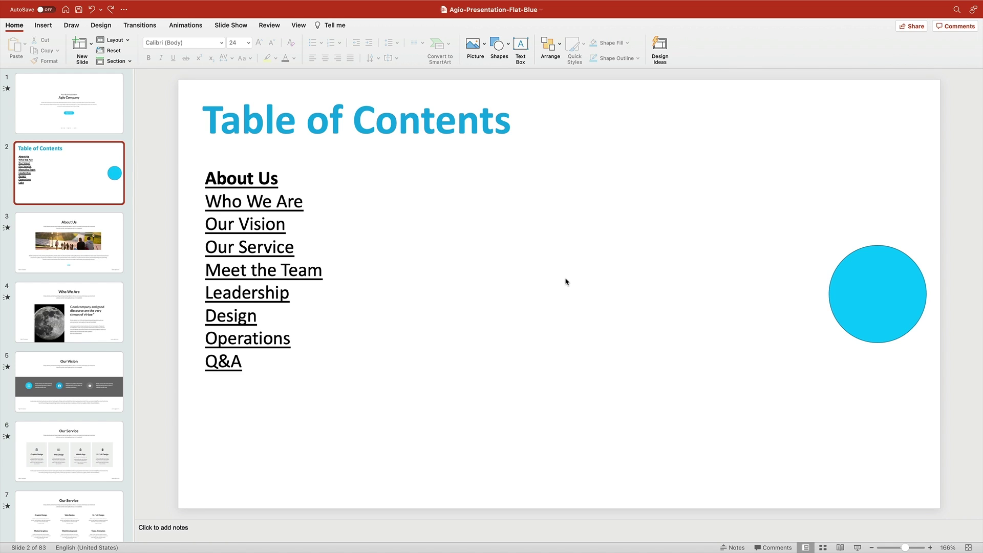
# - Bold Meet the Team, indent Leadership beneath it, and start the slideshow
pyautogui.tripleClick(290, 272)
pyautogui.press('super+b')
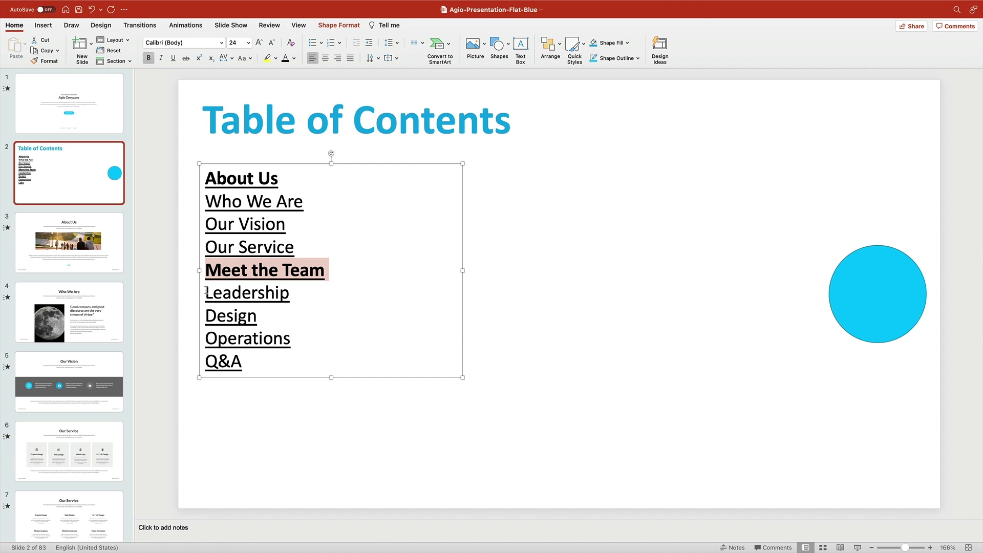
pyautogui.click(205, 292)
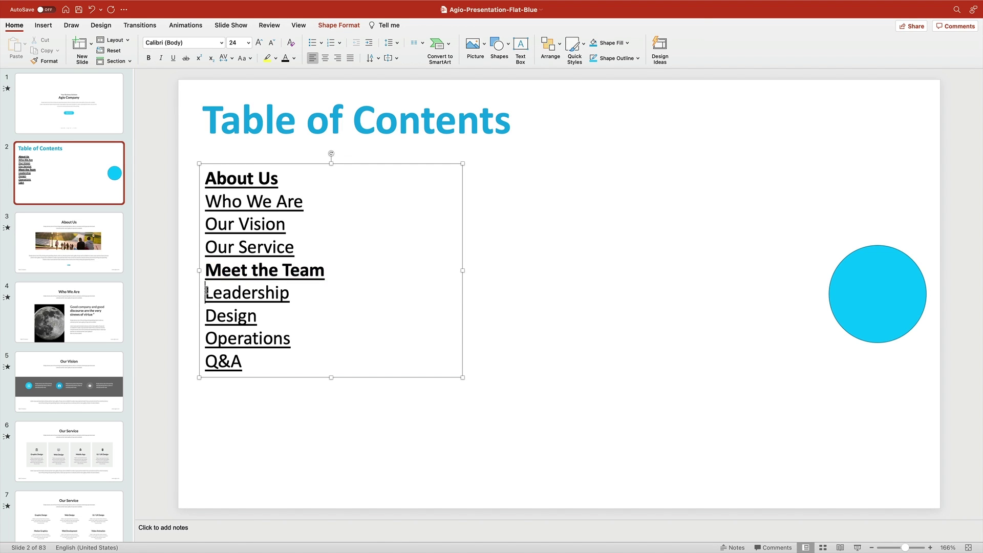
pyautogui.press('Tab')
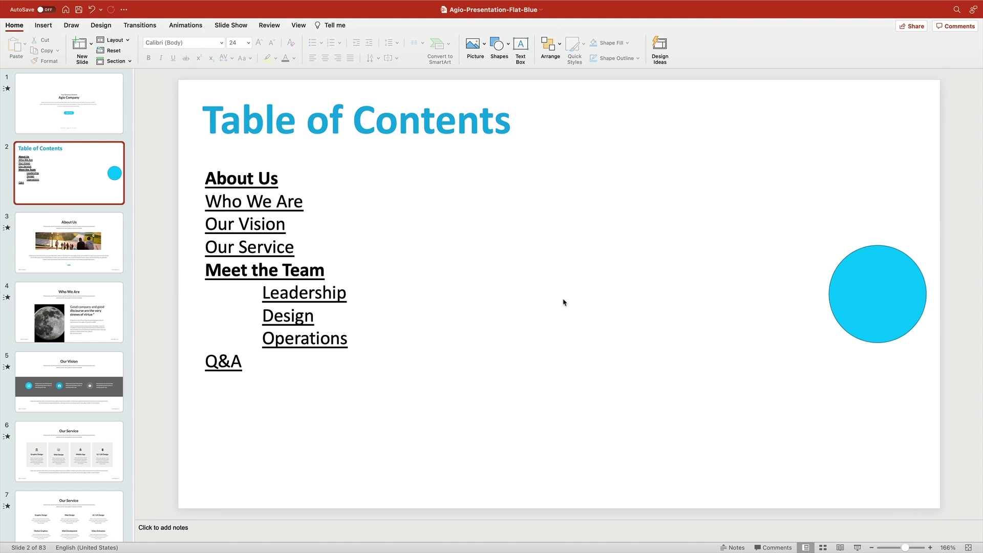
pyautogui.press('super+shift+Return')
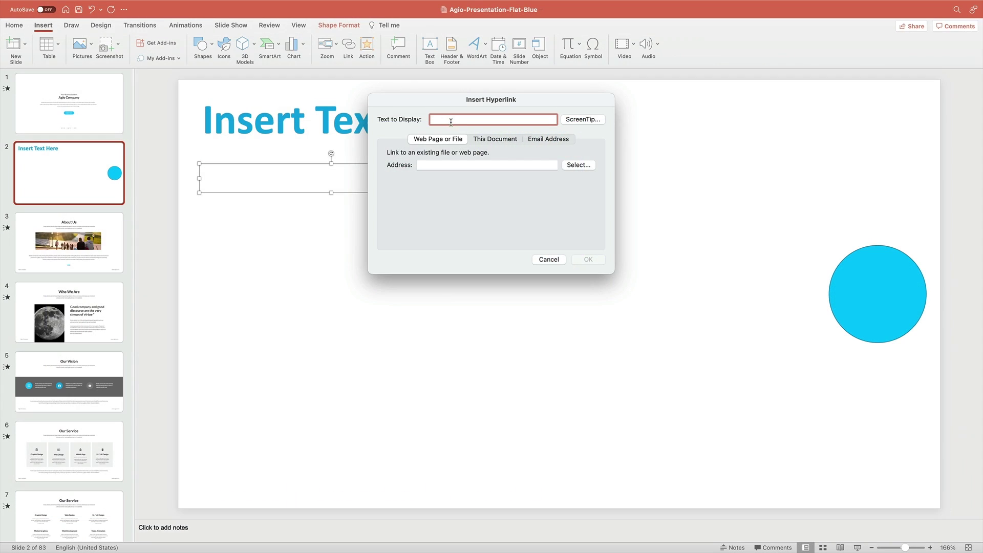
pyautogui.write('Abo')
pyautogui.write('ut Us')
# - Target the About Us link at 3. Slide 3 under This Document's slide titles
pyautogui.click(492, 140)
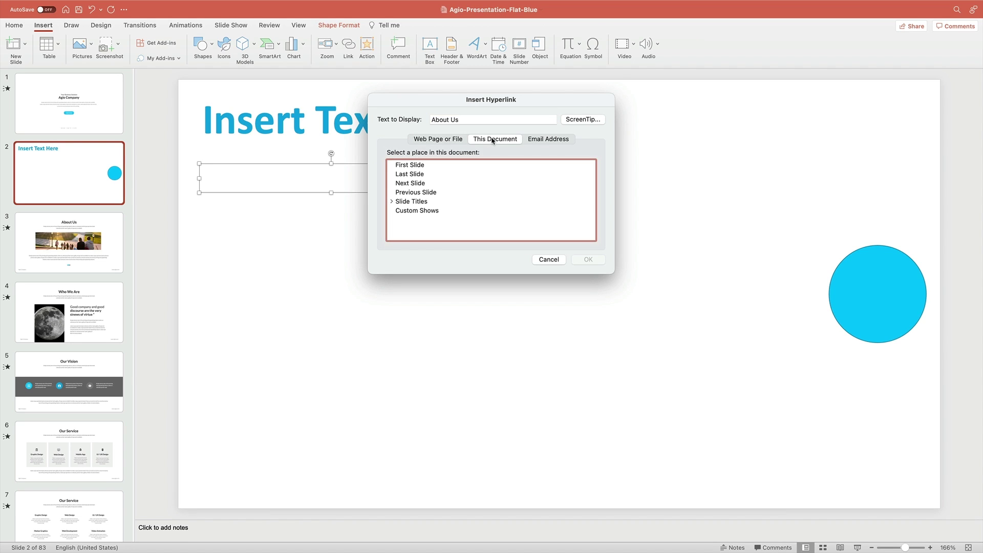
pyautogui.click(392, 203)
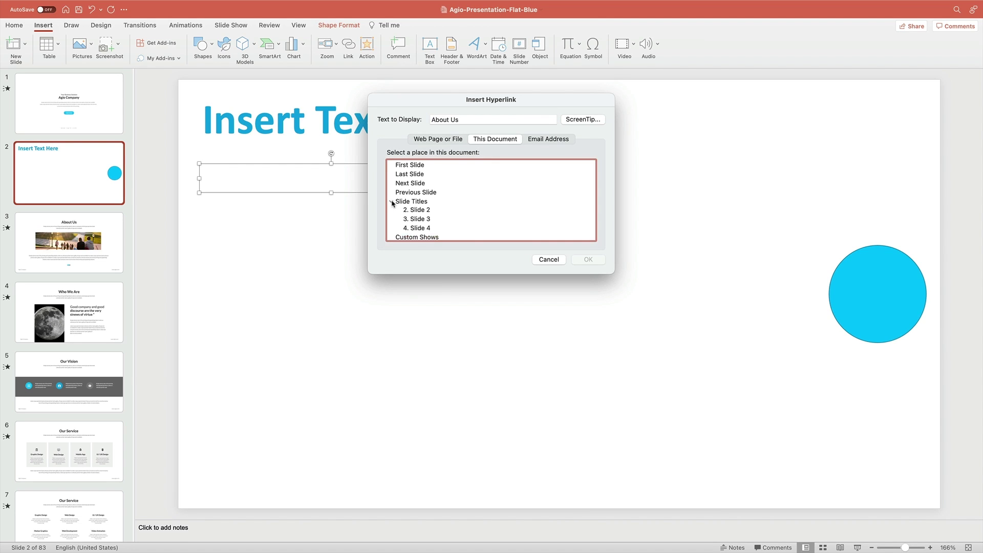
pyautogui.click(427, 230)
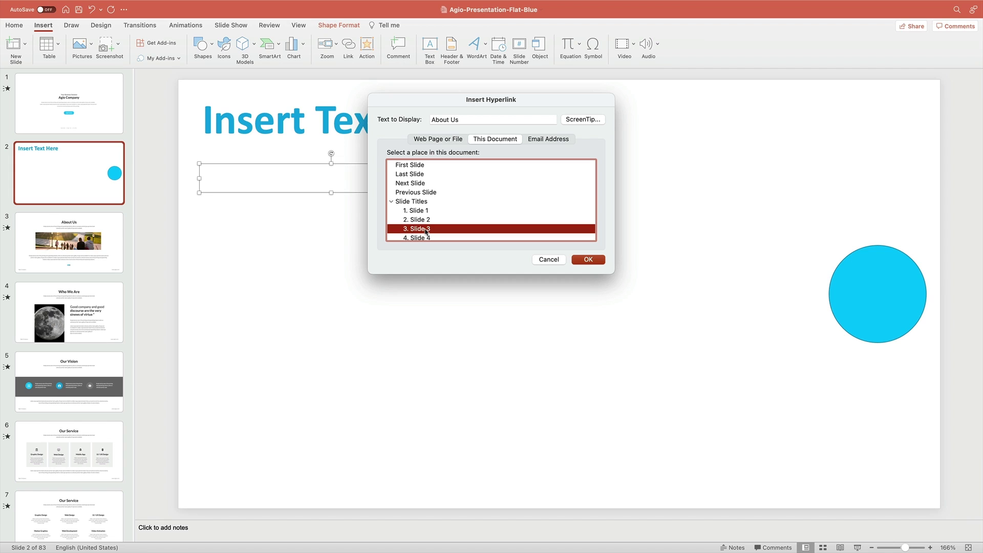